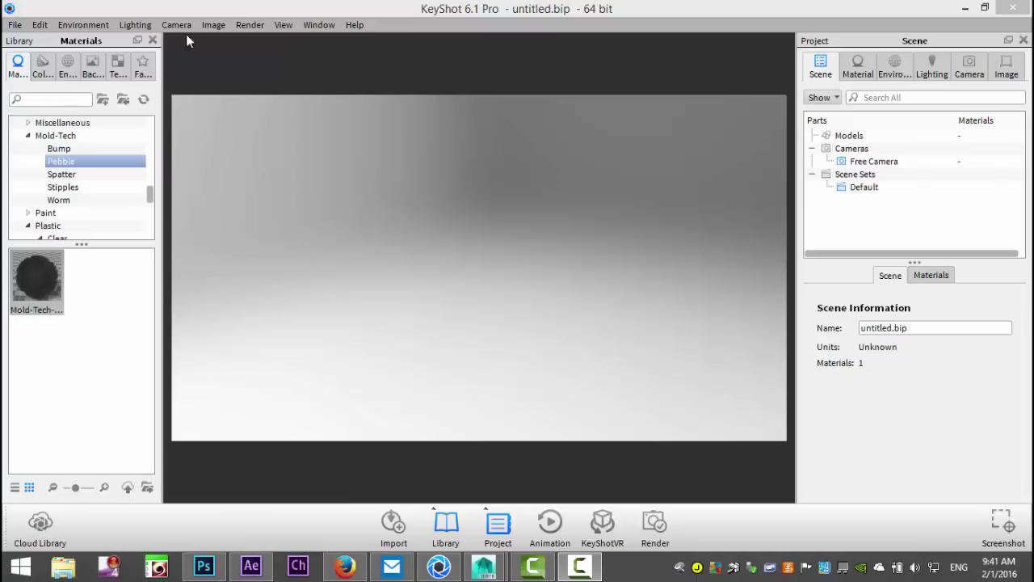
Step: Import WheelOBJ.obj centred and snapped to ground, with meter units, Y up orientation and parts grouped by materials
{"action": "left_click", "coordinate": [15, 25]}
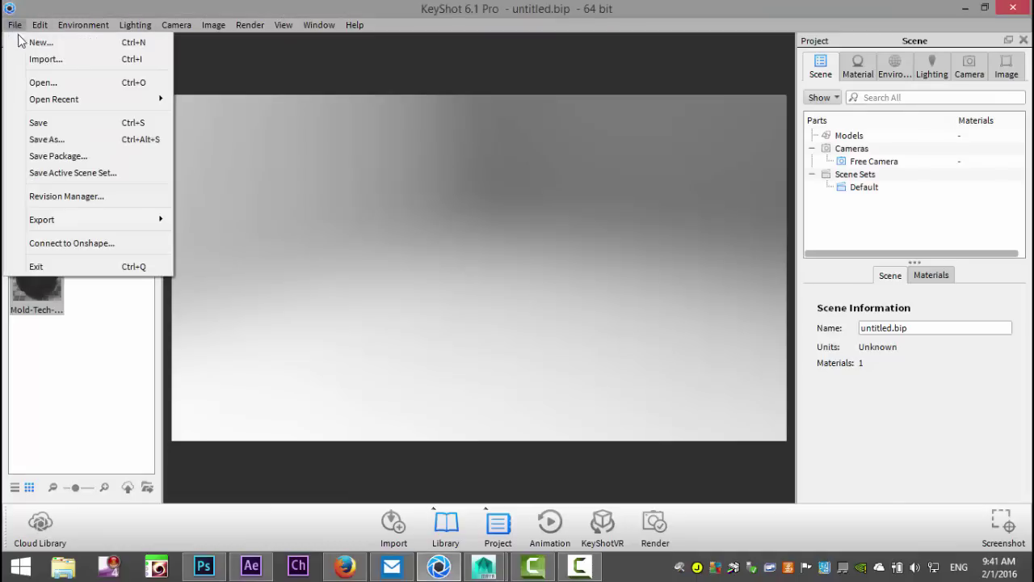
{"action": "left_click", "coordinate": [69, 63]}
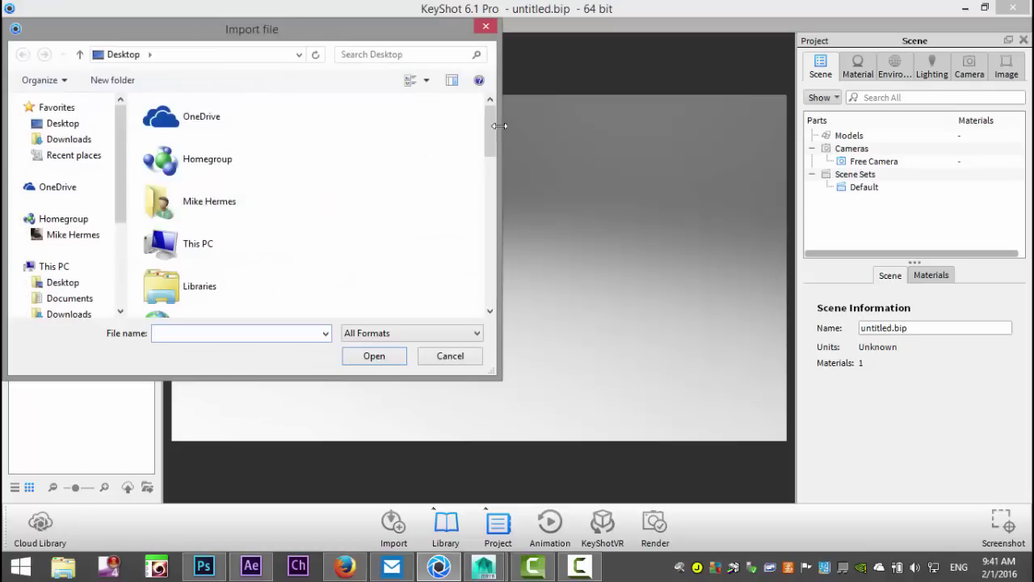
{"action": "left_click_drag", "start_coordinate": [489, 130], "coordinate": [443, 325]}
{"action": "left_click", "coordinate": [219, 300]}
{"action": "left_click", "coordinate": [376, 358]}
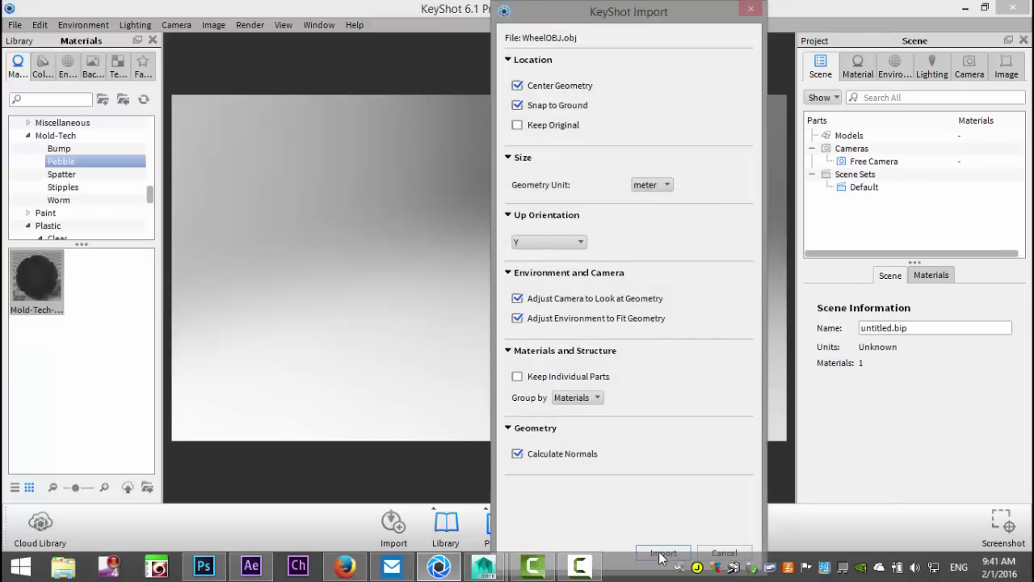
{"action": "left_click", "coordinate": [662, 554]}
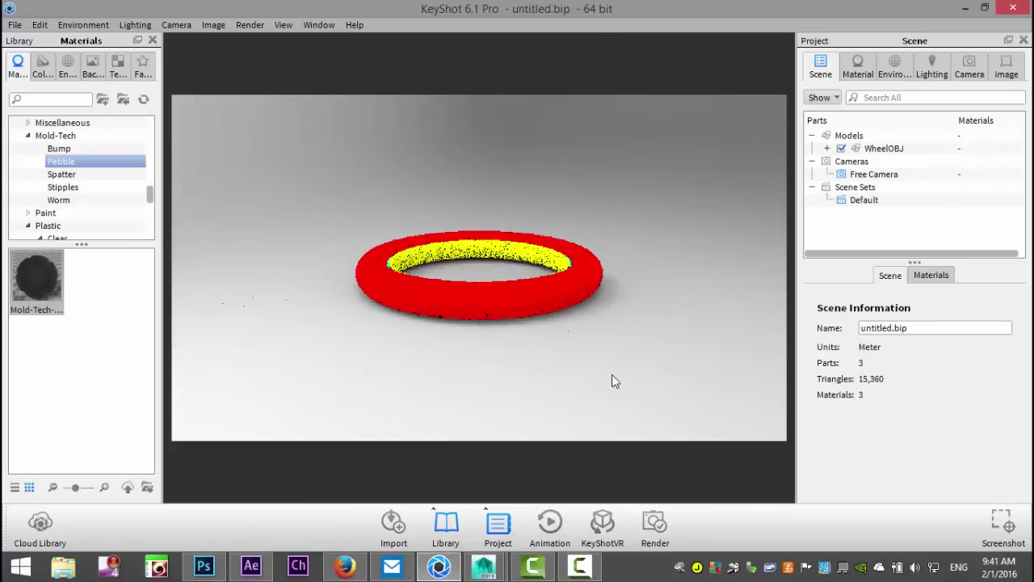
Step: Apply the Tire material from the soft rubber plastics to the wheel's red outer ring
{"action": "left_click_drag", "start_coordinate": [652, 338], "coordinate": [507, 180]}
{"action": "scroll", "coordinate": [675, 370], "scroll_direction": "up", "scroll_amount": 3}
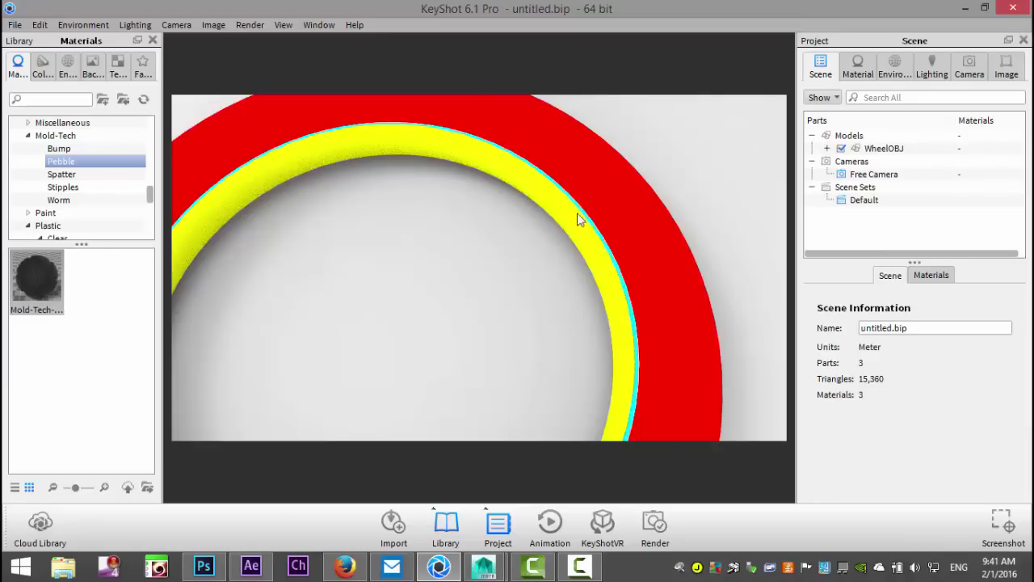
{"action": "left_click_drag", "start_coordinate": [416, 340], "coordinate": [580, 266]}
{"action": "scroll", "coordinate": [72, 172], "scroll_direction": "down", "scroll_amount": 10}
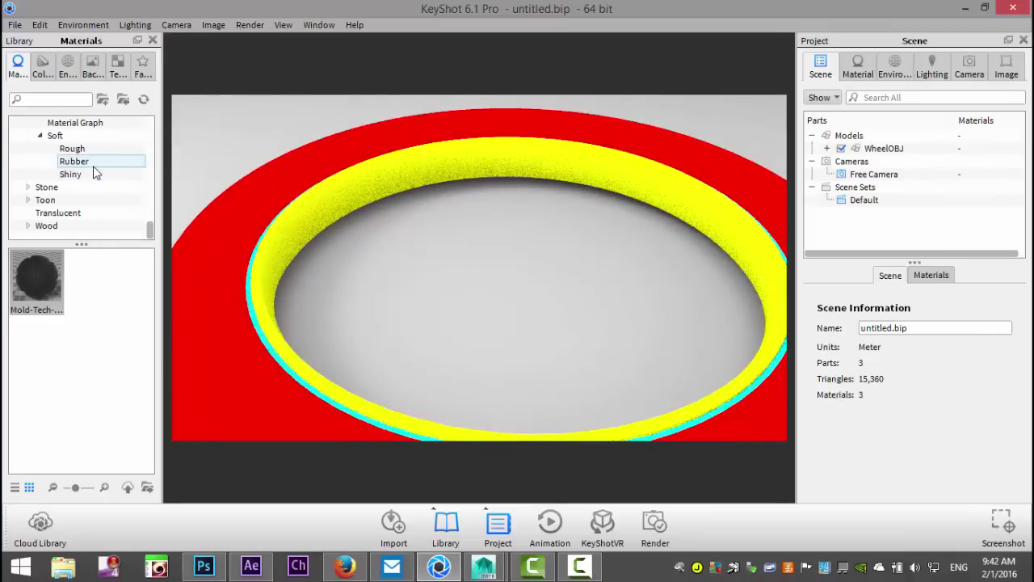
{"action": "scroll", "coordinate": [94, 172], "scroll_direction": "up", "scroll_amount": 4}
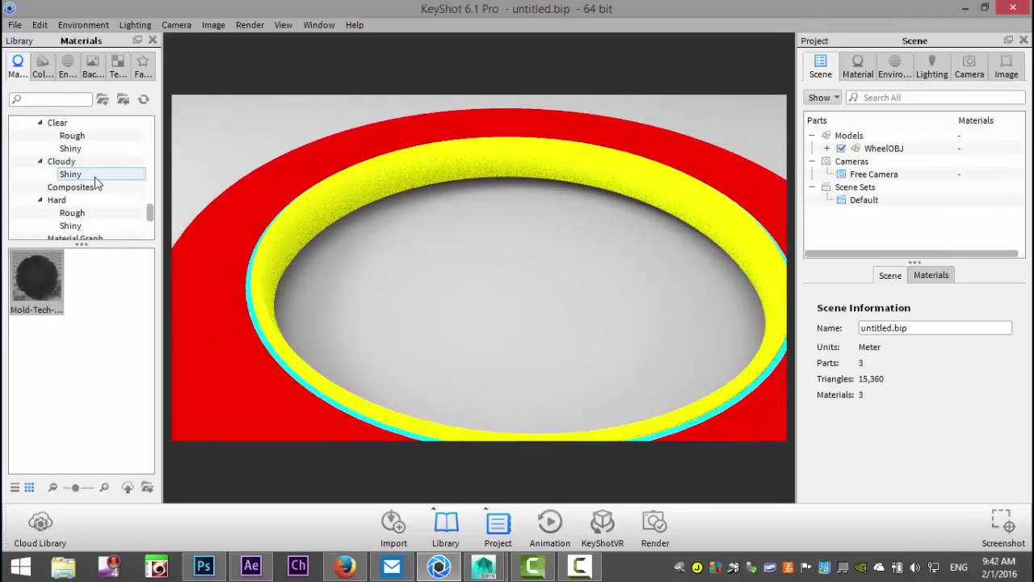
{"action": "scroll", "coordinate": [83, 166], "scroll_direction": "down", "scroll_amount": 1}
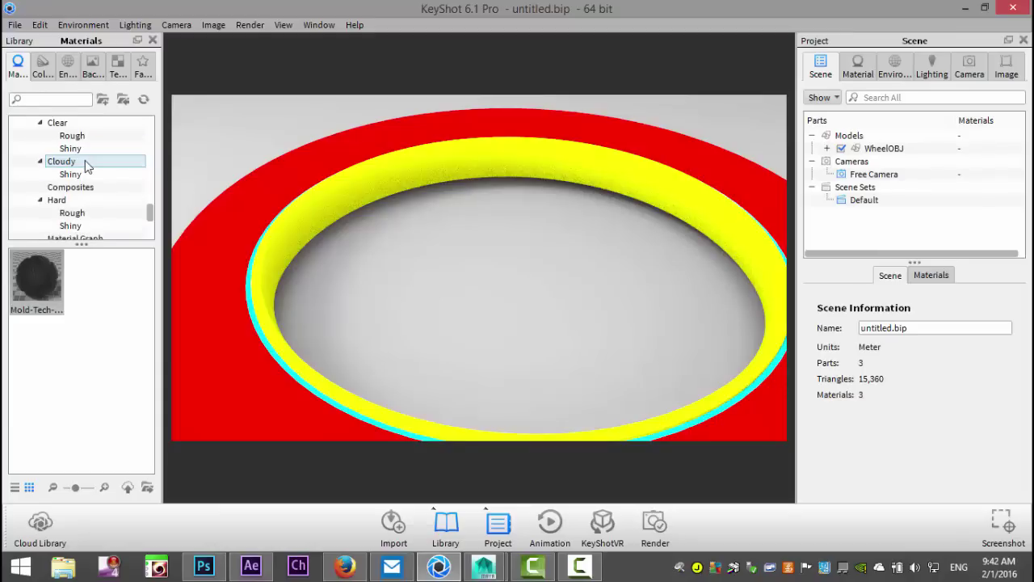
{"action": "scroll", "coordinate": [102, 195], "scroll_direction": "down", "scroll_amount": 1}
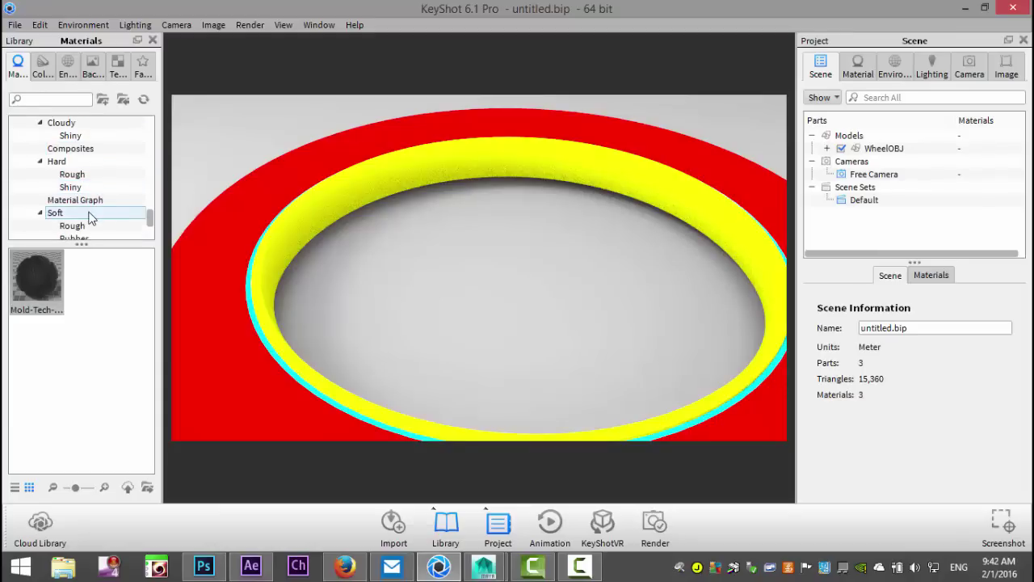
{"action": "scroll", "coordinate": [91, 207], "scroll_direction": "down", "scroll_amount": 1}
{"action": "left_click", "coordinate": [90, 203]}
{"action": "left_click_drag", "start_coordinate": [36, 278], "coordinate": [204, 325]}
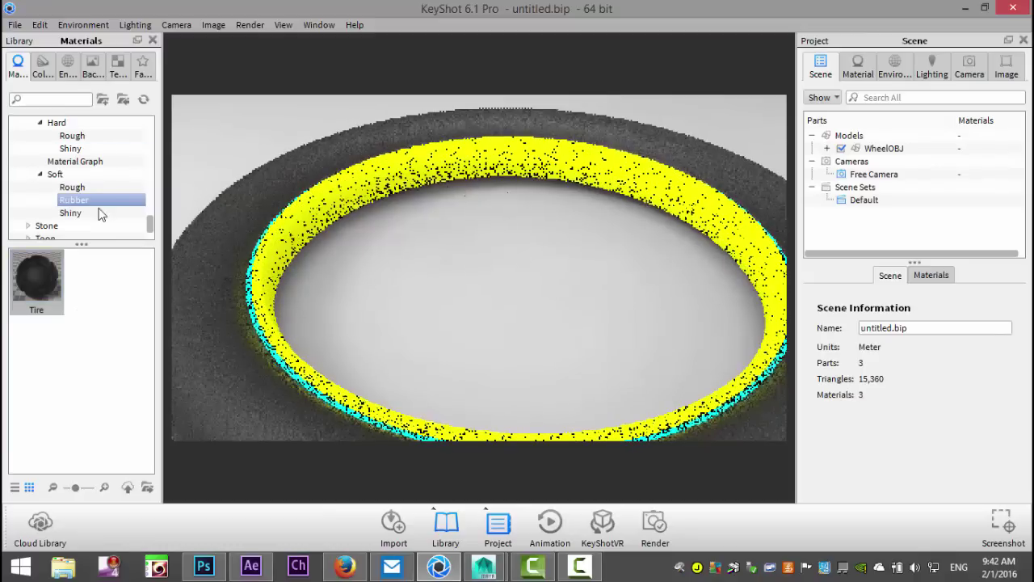
Step: Apply the Mold-Tech Pebble material to the wheel's outer tire
{"action": "scroll", "coordinate": [102, 208], "scroll_direction": "down", "scroll_amount": 1}
{"action": "scroll", "coordinate": [101, 210], "scroll_direction": "up", "scroll_amount": 2}
{"action": "scroll", "coordinate": [101, 212], "scroll_direction": "up", "scroll_amount": 4}
{"action": "scroll", "coordinate": [101, 212], "scroll_direction": "up", "scroll_amount": 1}
{"action": "scroll", "coordinate": [96, 181], "scroll_direction": "down", "scroll_amount": 1}
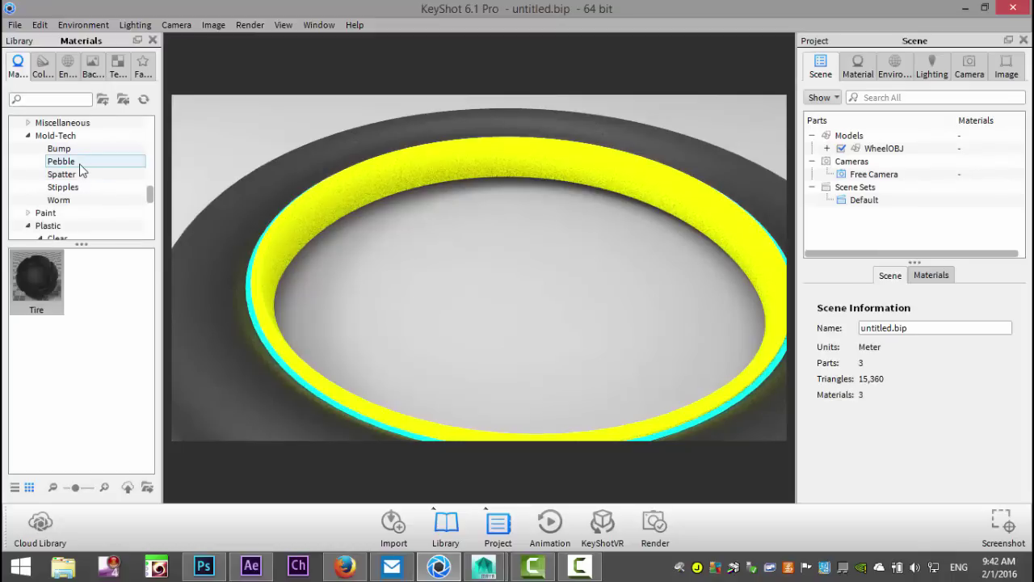
{"action": "left_click", "coordinate": [83, 168]}
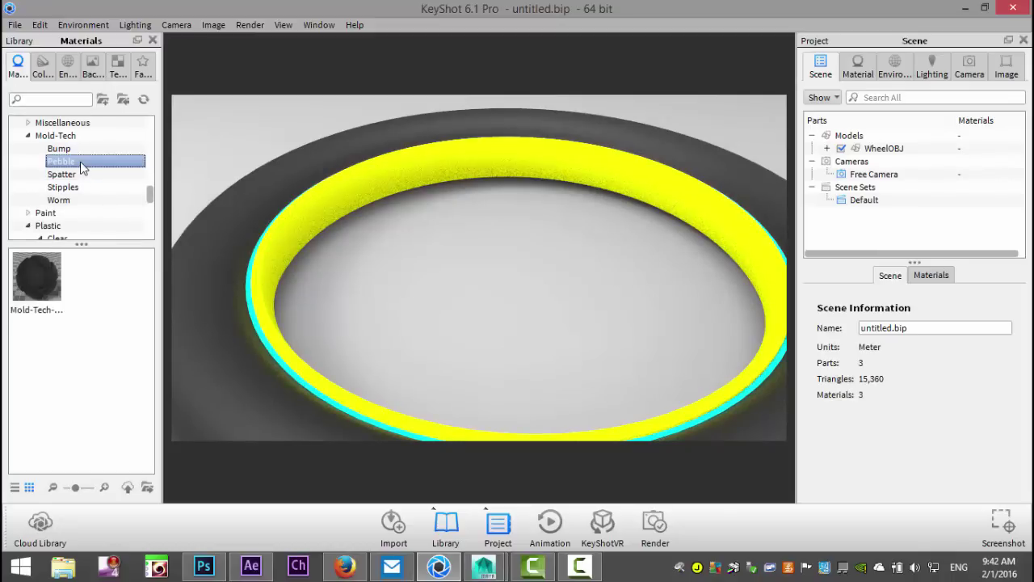
{"action": "left_click_drag", "start_coordinate": [33, 280], "coordinate": [205, 324]}
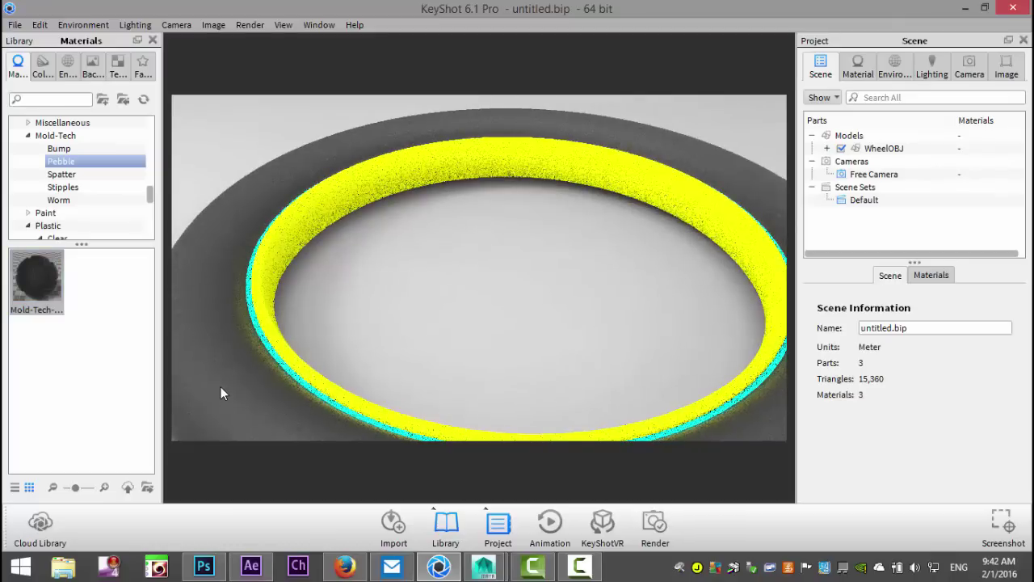
Step: Expand the WheelOBJ model and examine the tire part's object properties and position settings
{"action": "left_click", "coordinate": [826, 148]}
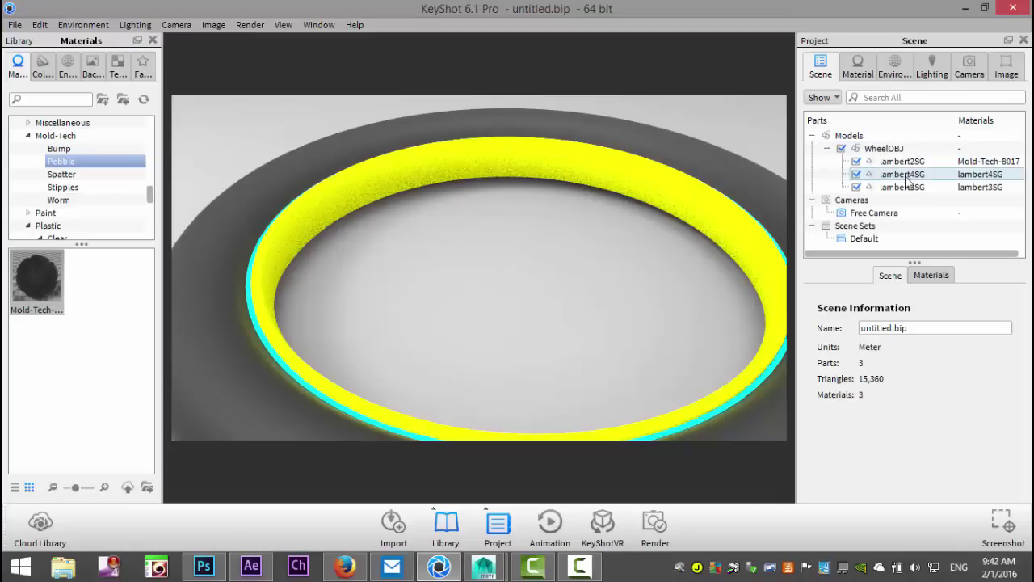
{"action": "left_click", "coordinate": [983, 162]}
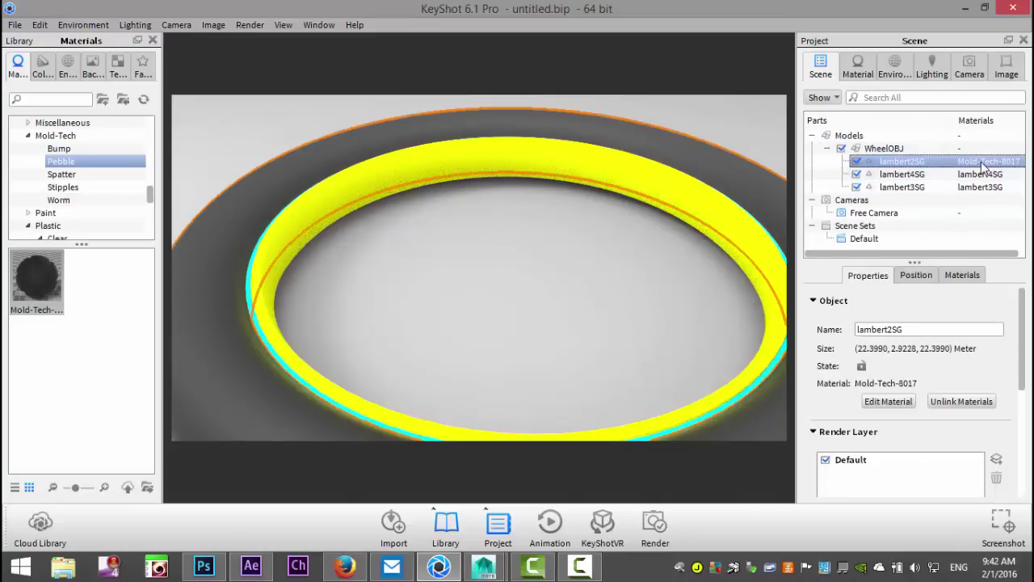
{"action": "left_click", "coordinate": [918, 276]}
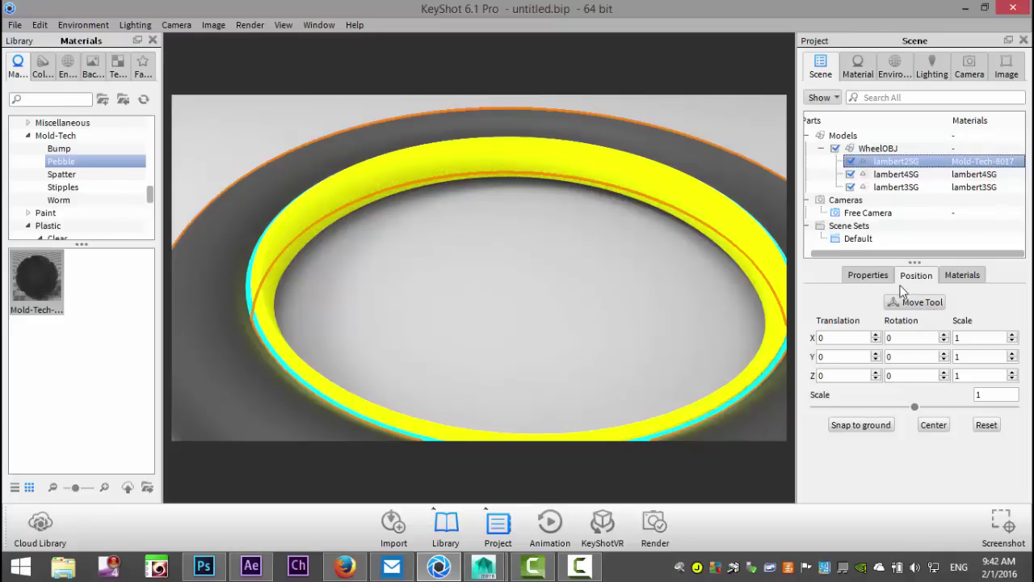
{"action": "left_click", "coordinate": [871, 277]}
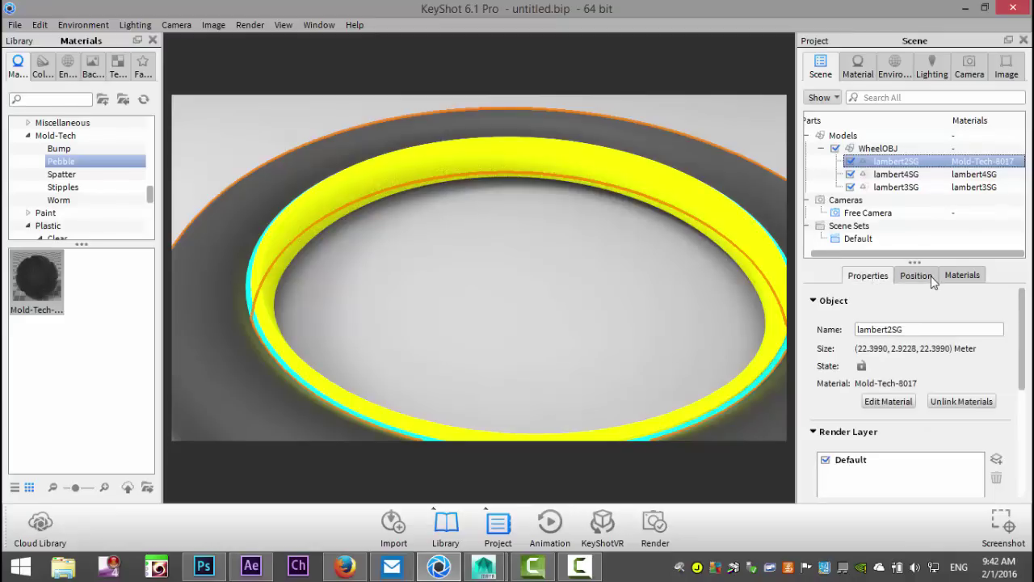
Step: Enlarge the bump texture on the tire's Mold-Tech material by scaling it uniformly with the Mapping Tool
{"action": "double_click", "coordinate": [654, 138]}
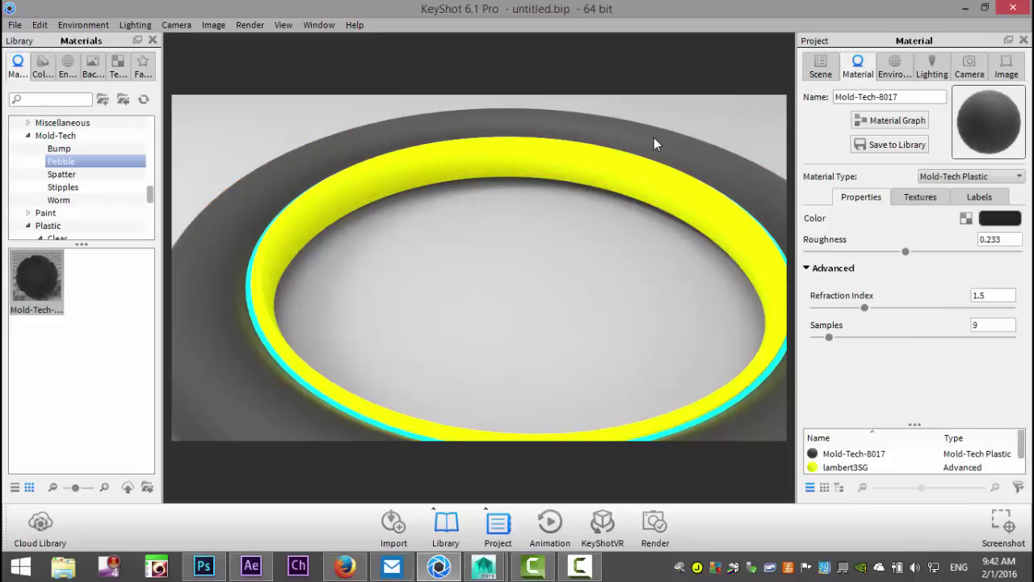
{"action": "left_click", "coordinate": [923, 200]}
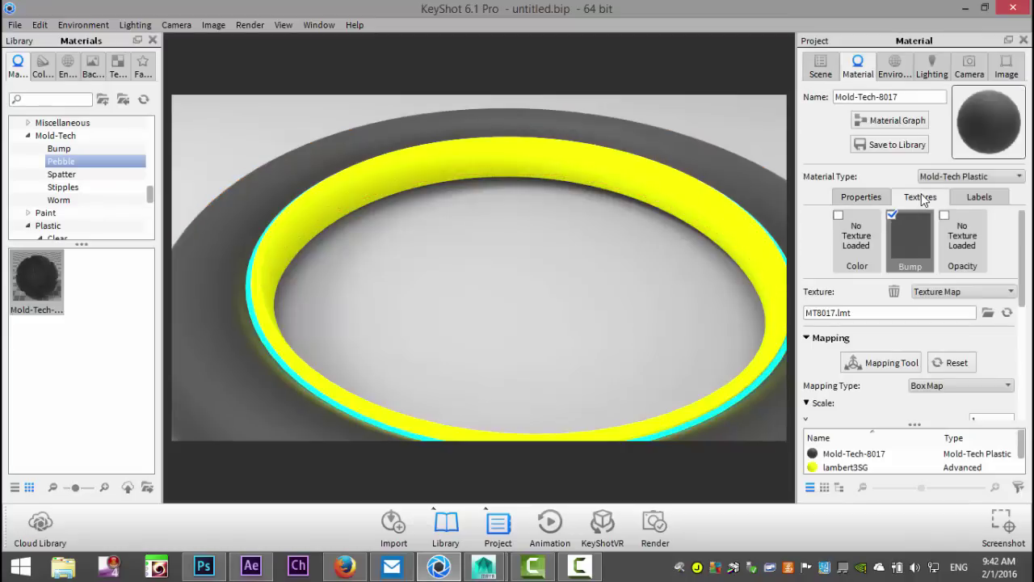
{"action": "left_click", "coordinate": [883, 365]}
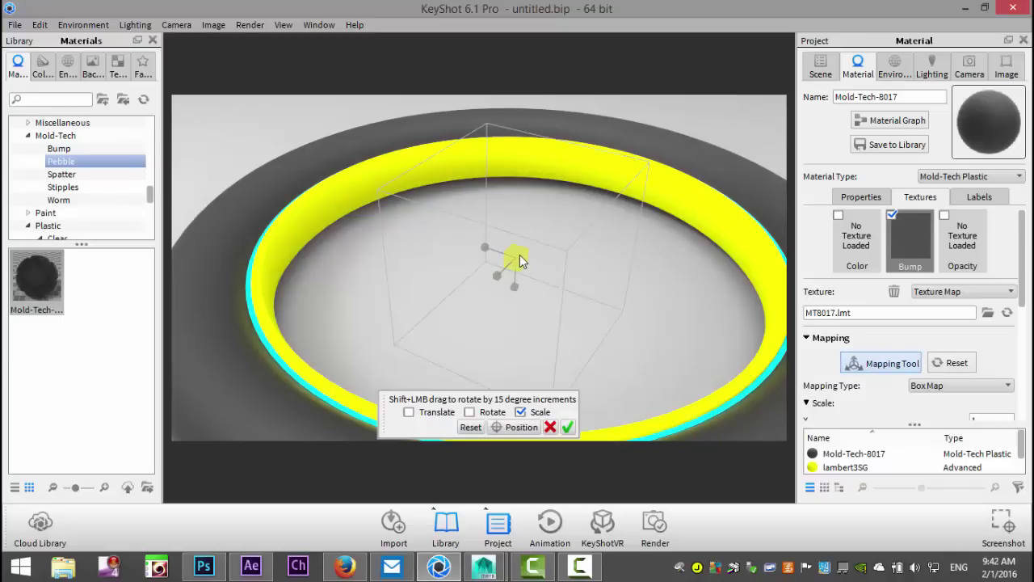
{"action": "left_click_drag", "start_coordinate": [518, 255], "coordinate": [714, 255]}
{"action": "left_click_drag", "start_coordinate": [514, 264], "coordinate": [720, 269]}
{"action": "left_click_drag", "start_coordinate": [518, 259], "coordinate": [718, 288]}
{"action": "left_click_drag", "start_coordinate": [514, 257], "coordinate": [551, 261]}
{"action": "left_click_drag", "start_coordinate": [631, 262], "coordinate": [715, 264]}
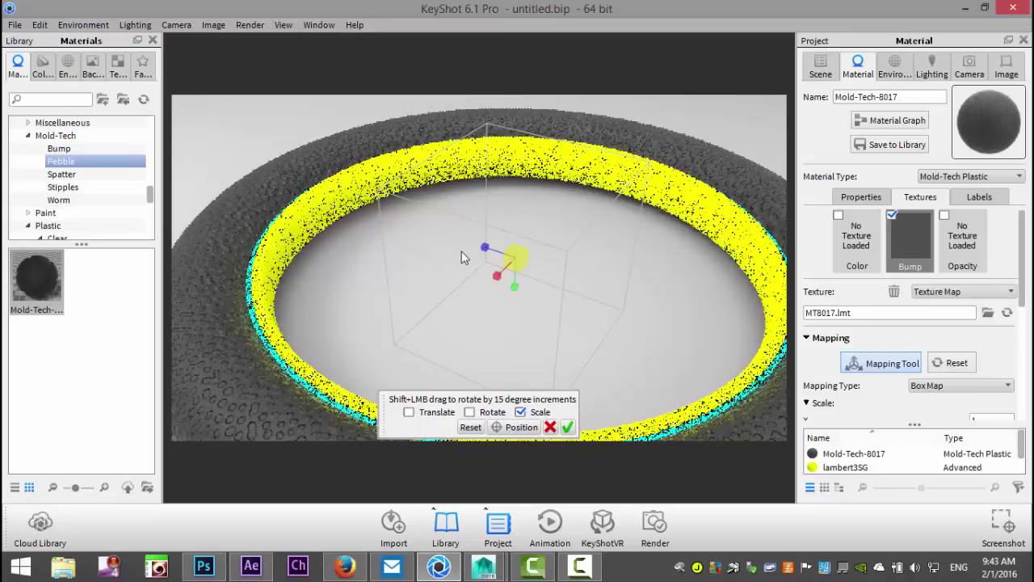
{"action": "left_click_drag", "start_coordinate": [514, 256], "coordinate": [547, 261]}
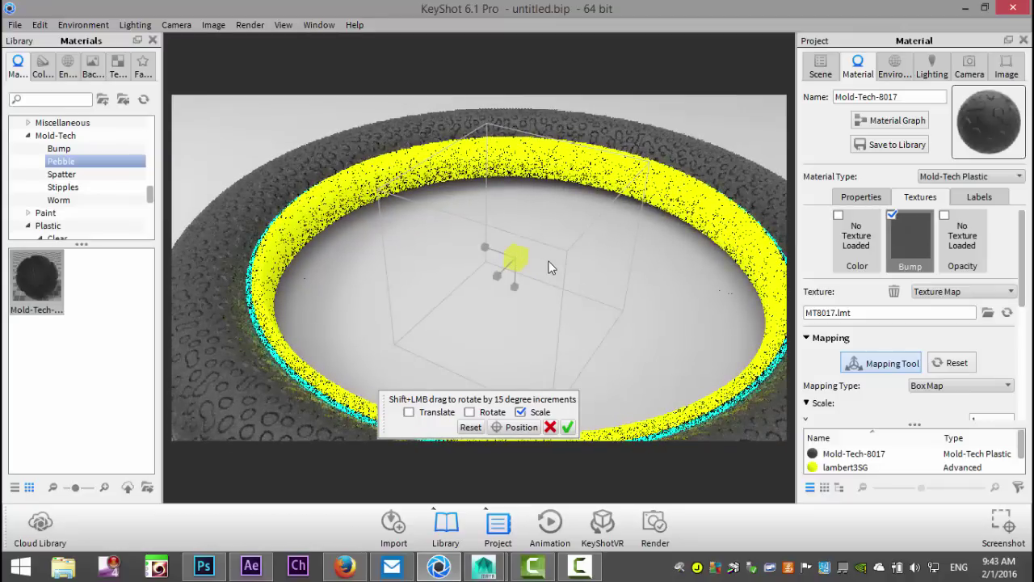
Step: Apply the basic Chrome Polished material to the wheel's yellow inner rim
{"action": "scroll", "coordinate": [48, 178], "scroll_direction": "up", "scroll_amount": 10}
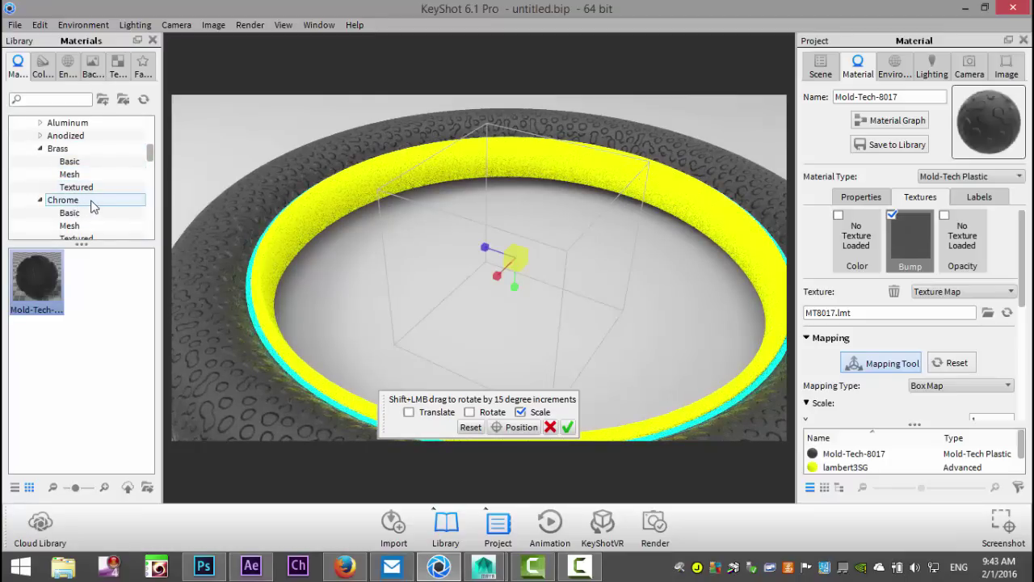
{"action": "scroll", "coordinate": [93, 210], "scroll_direction": "down", "scroll_amount": 1}
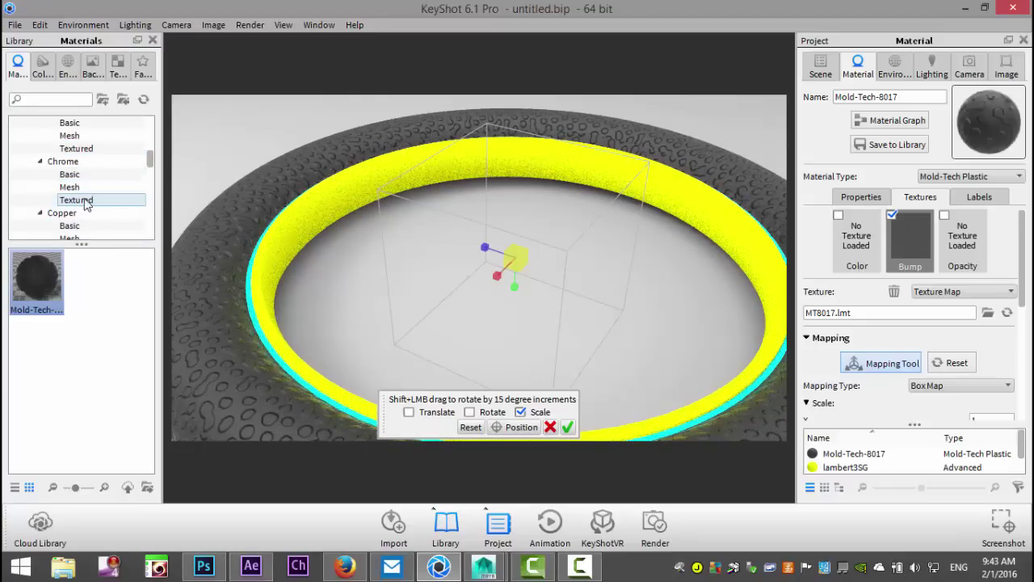
{"action": "left_click", "coordinate": [85, 201]}
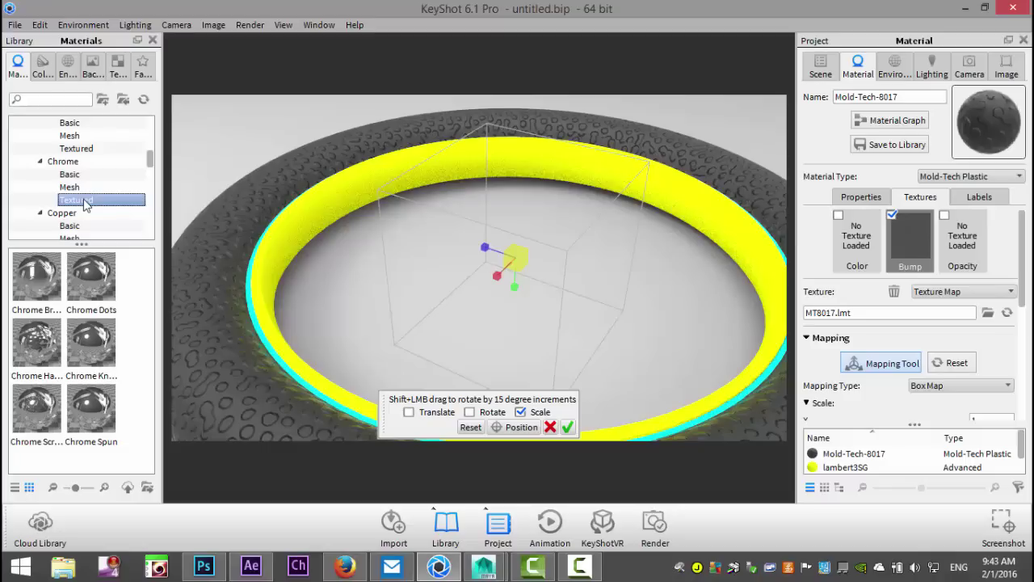
{"action": "left_click", "coordinate": [77, 174]}
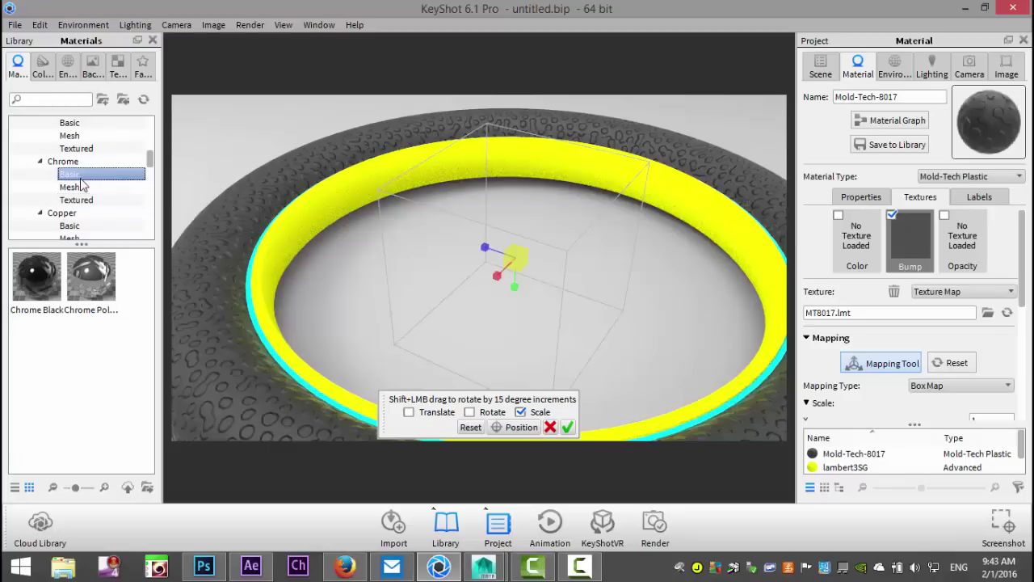
{"action": "left_click_drag", "start_coordinate": [92, 284], "coordinate": [325, 219]}
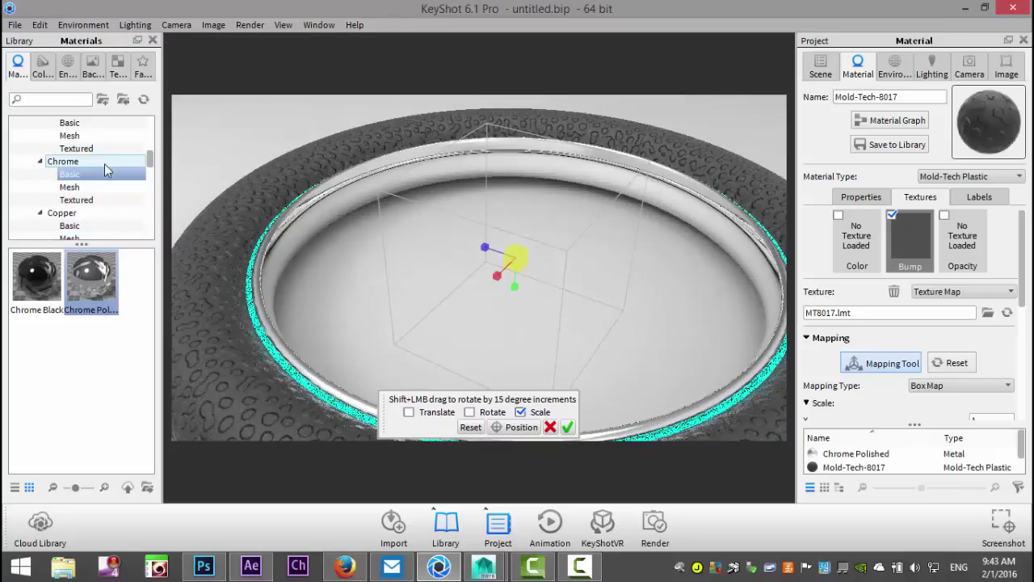
Step: Apply Hard Rough Plastic Light Blue to the thin cyan ring between the tire and the rim
{"action": "scroll", "coordinate": [103, 173], "scroll_direction": "down", "scroll_amount": 2}
{"action": "scroll", "coordinate": [103, 174], "scroll_direction": "down", "scroll_amount": 3}
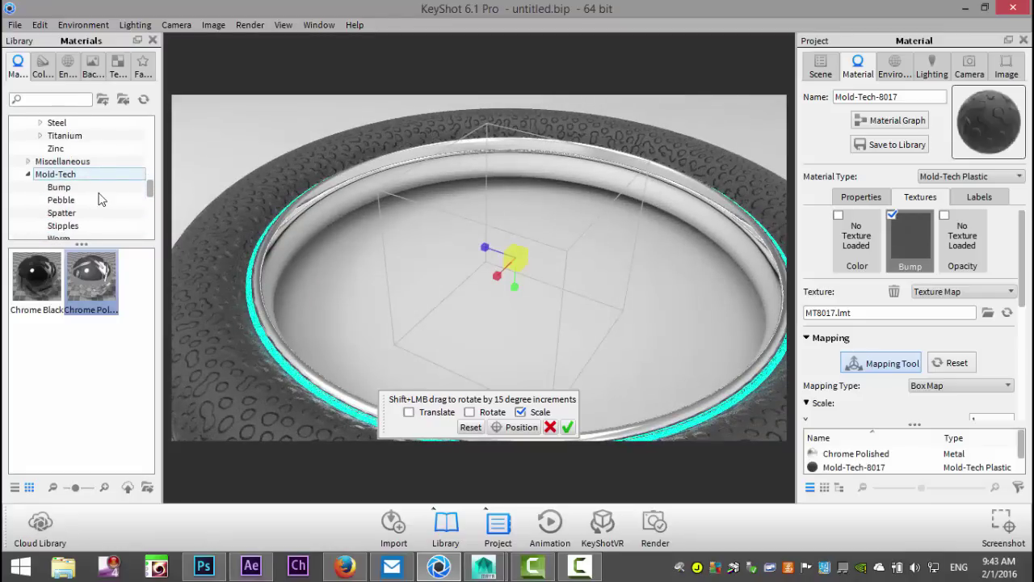
{"action": "scroll", "coordinate": [98, 200], "scroll_direction": "down", "scroll_amount": 2}
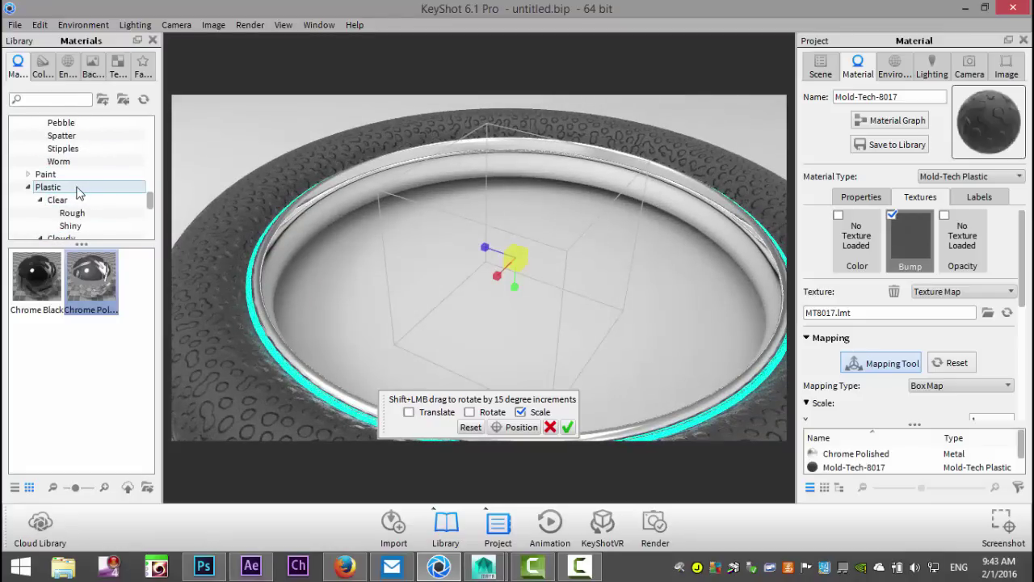
{"action": "scroll", "coordinate": [86, 200], "scroll_direction": "down", "scroll_amount": 2}
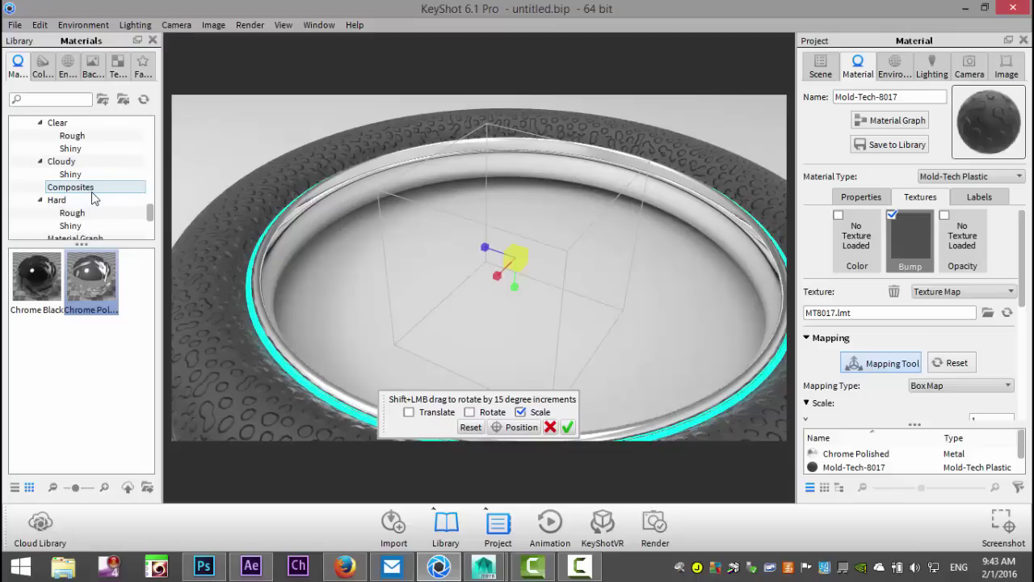
{"action": "scroll", "coordinate": [95, 200], "scroll_direction": "down", "scroll_amount": 1}
{"action": "left_click", "coordinate": [84, 178]}
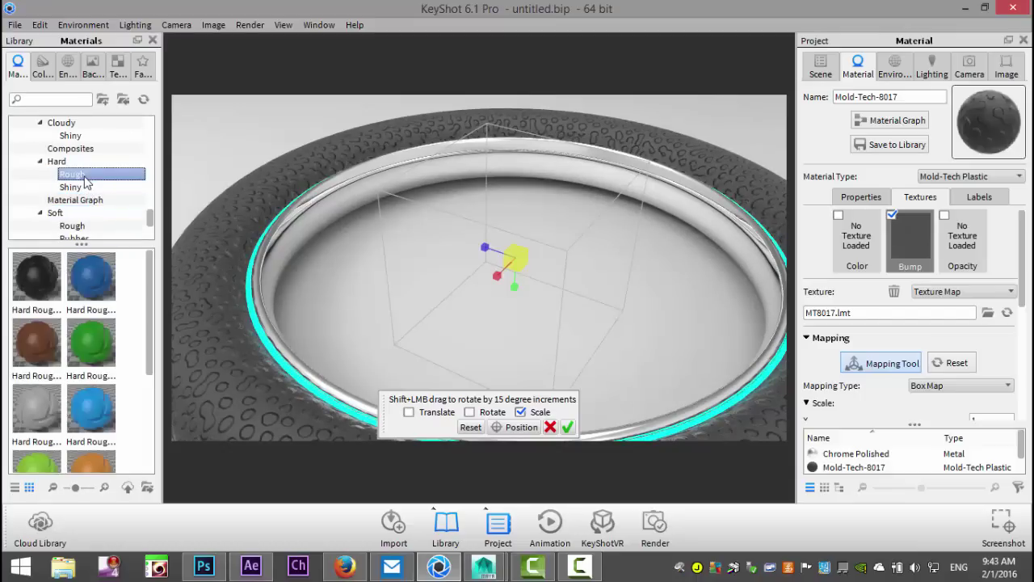
{"action": "left_click", "coordinate": [95, 417]}
{"action": "left_click_drag", "start_coordinate": [95, 418], "coordinate": [263, 334]}
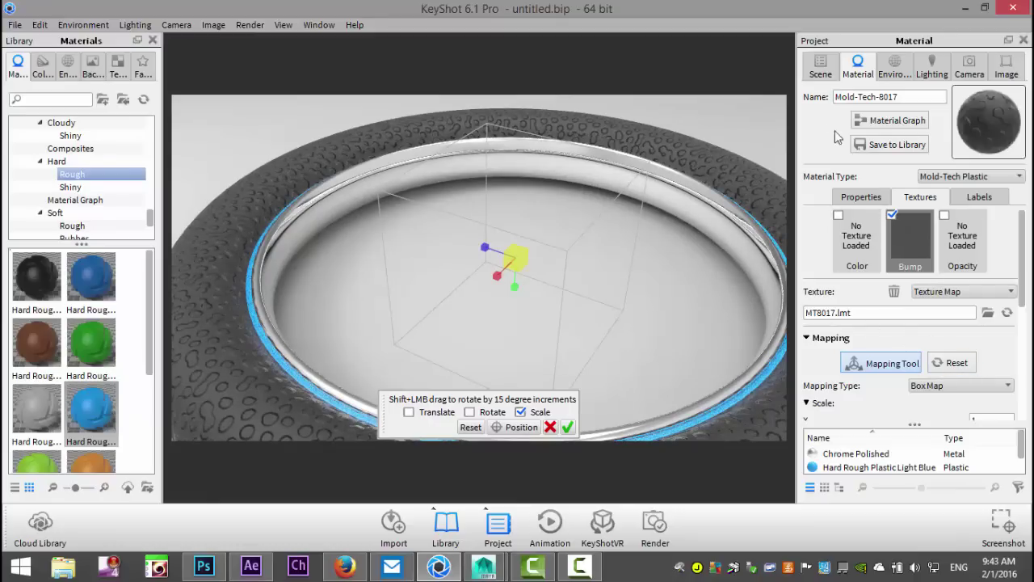
Step: Change the light blue ring's material type to Emissive and set its intensity to 32
{"action": "double_click", "coordinate": [261, 335]}
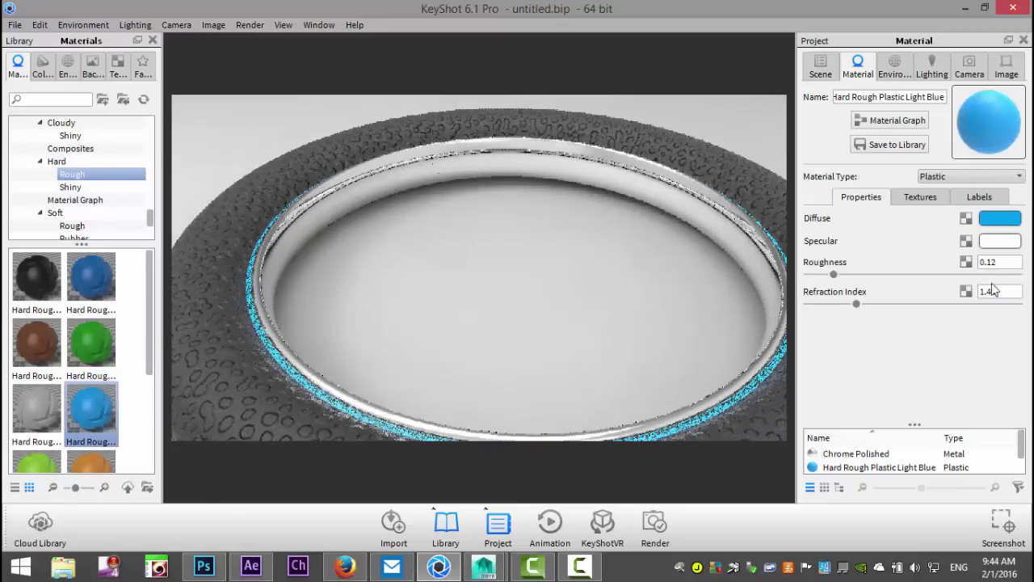
{"action": "left_click", "coordinate": [926, 200]}
{"action": "left_click", "coordinate": [865, 199]}
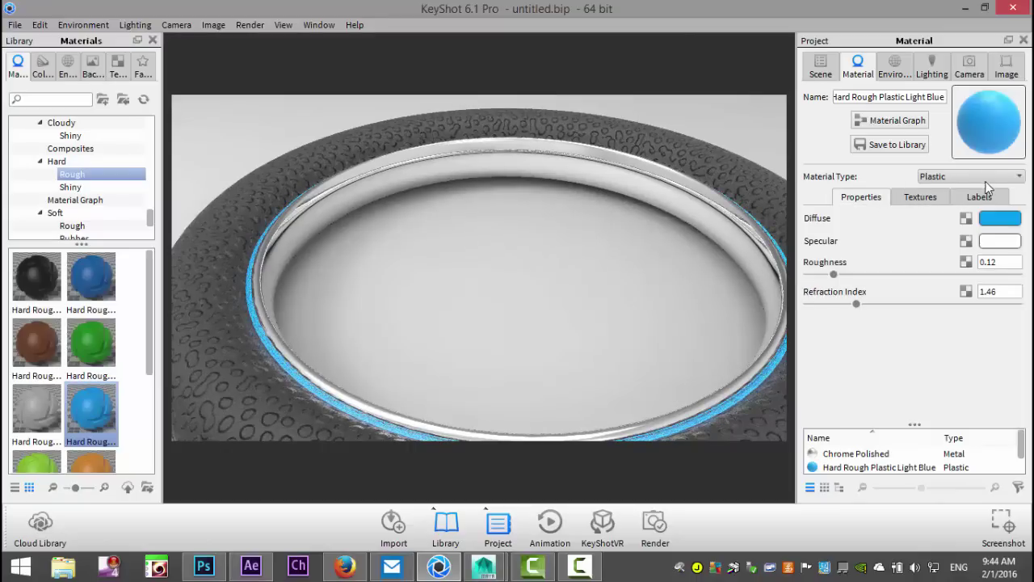
{"action": "left_click", "coordinate": [985, 179]}
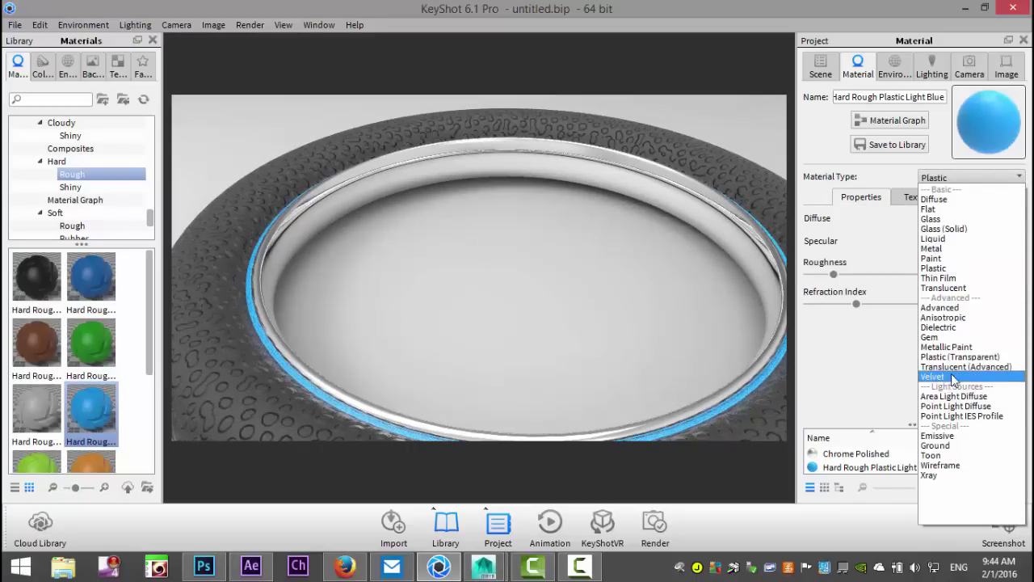
{"action": "left_click", "coordinate": [954, 436]}
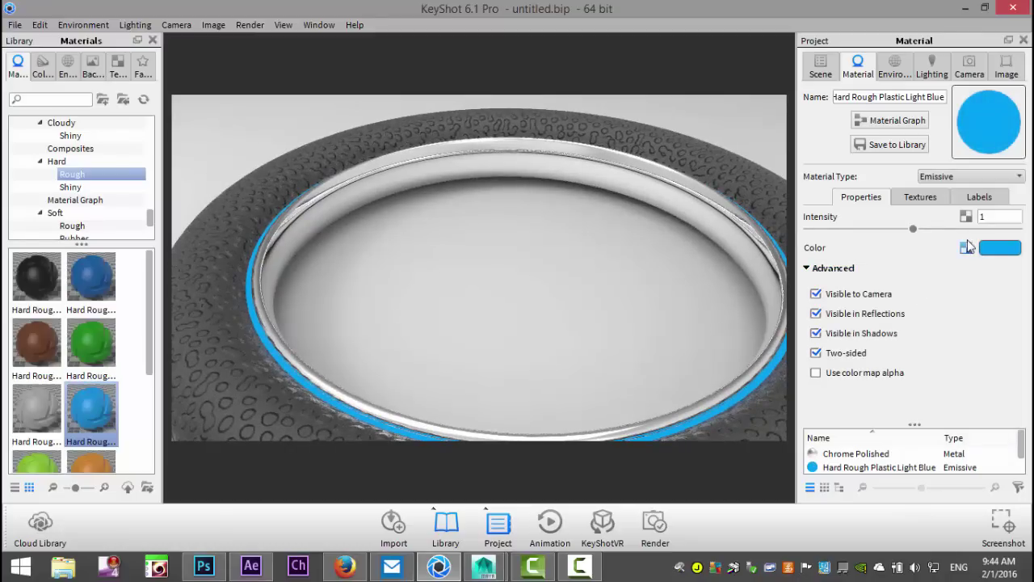
{"action": "double_click", "coordinate": [1009, 215]}
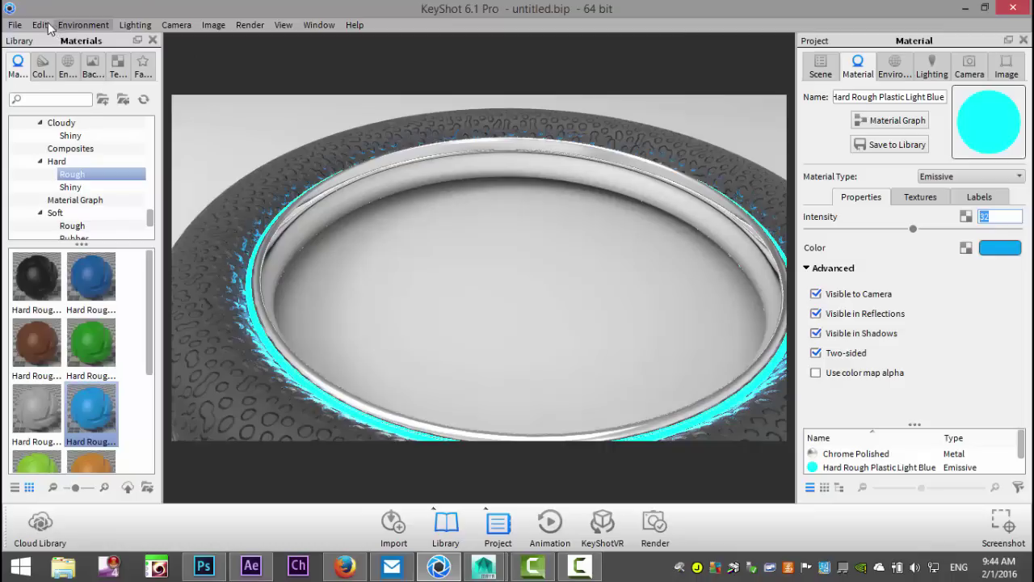
Step: Try the interior hdri-locations_factory_4k environment on the scene
{"action": "left_click", "coordinate": [92, 68]}
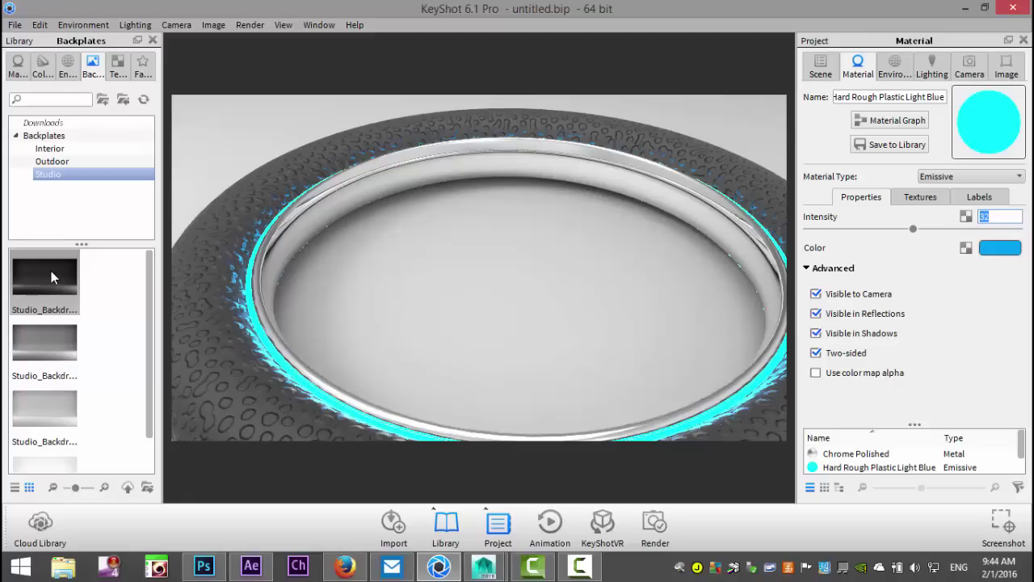
{"action": "mouse_move", "coordinate": [51, 277]}
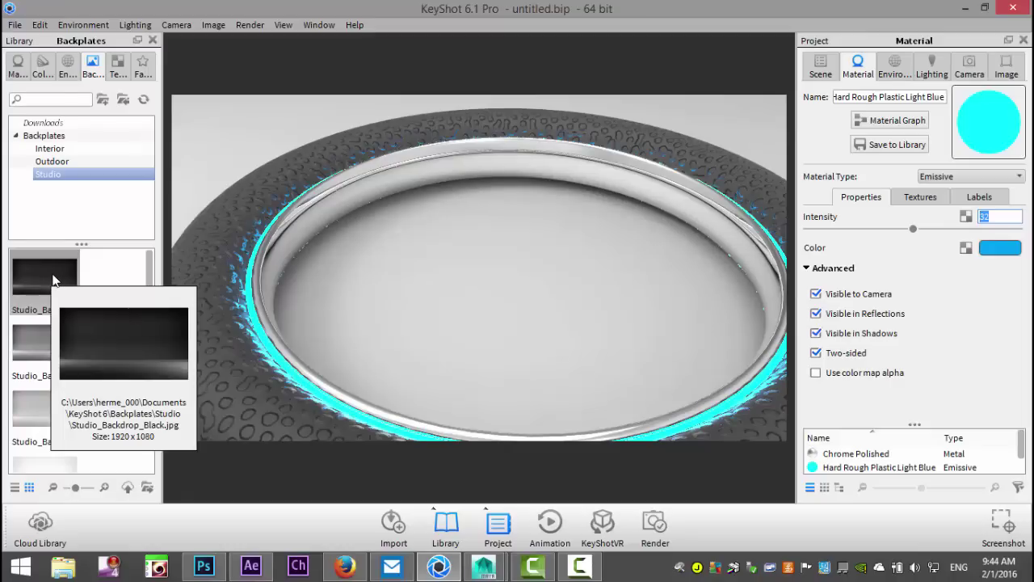
{"action": "left_click", "coordinate": [56, 71]}
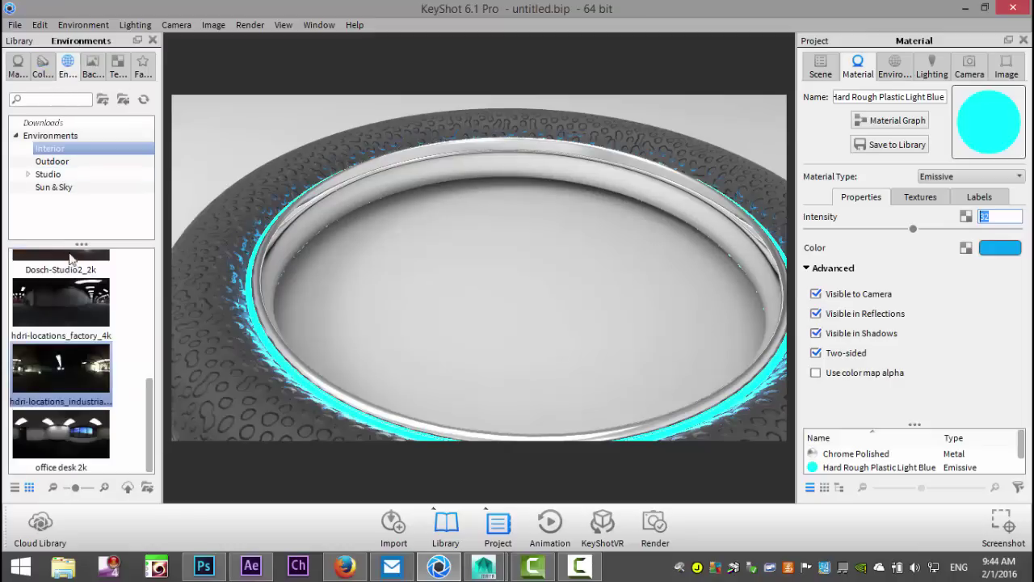
{"action": "left_click_drag", "start_coordinate": [50, 307], "coordinate": [206, 141]}
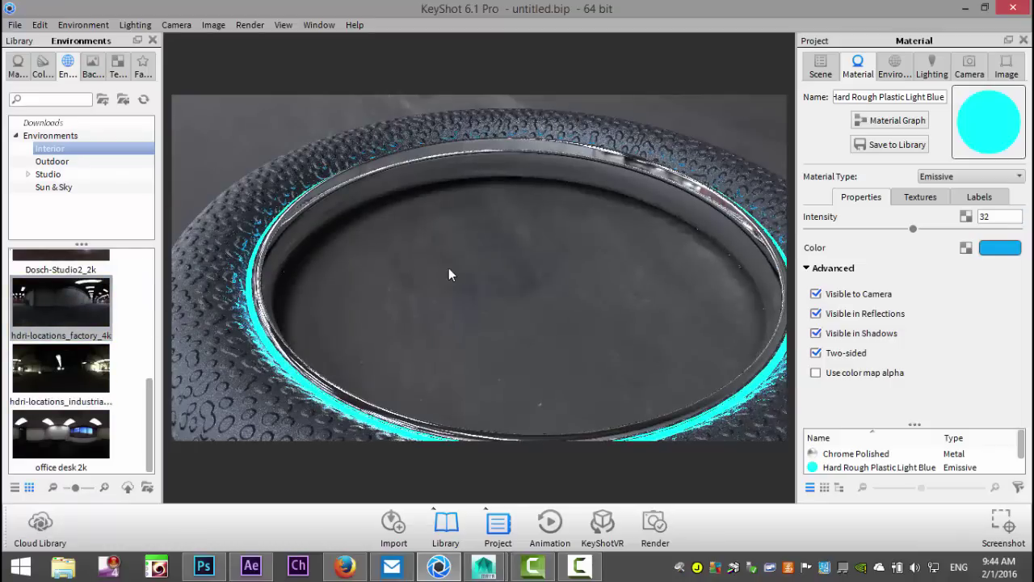
Step: Apply the hdri-locations industrial interior environment and frame the whole wheel in the view
{"action": "scroll", "coordinate": [450, 270], "scroll_direction": "down", "scroll_amount": 5}
{"action": "left_click_drag", "start_coordinate": [450, 270], "coordinate": [355, 446]}
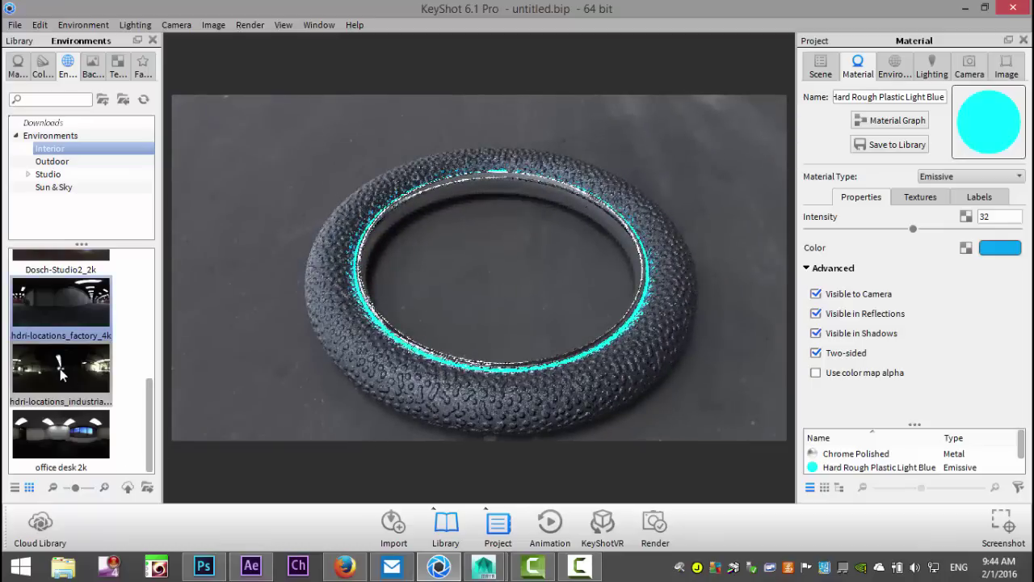
{"action": "left_click_drag", "start_coordinate": [61, 373], "coordinate": [211, 355]}
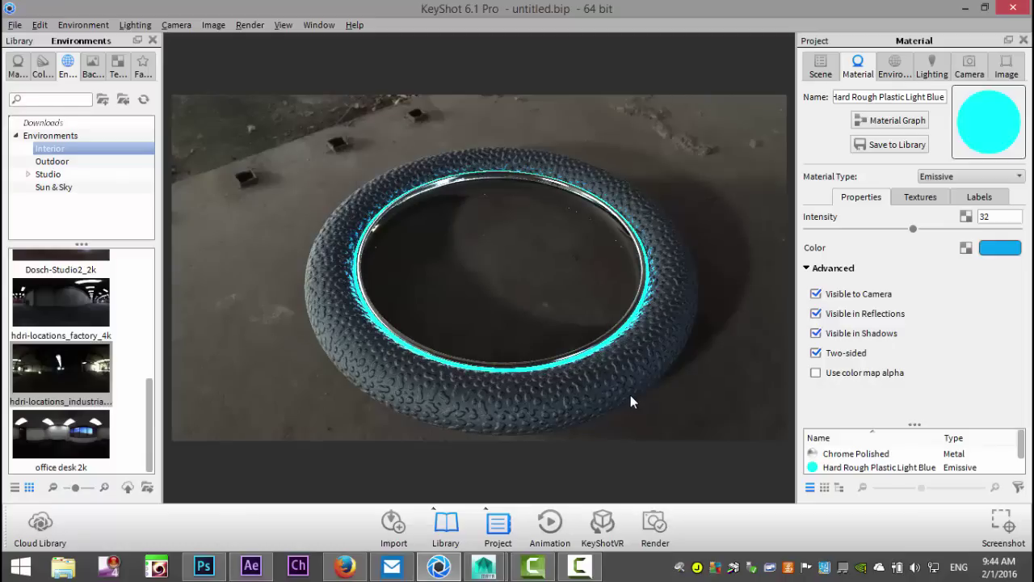
{"action": "left_click_drag", "start_coordinate": [630, 396], "coordinate": [621, 390]}
{"action": "scroll", "coordinate": [616, 389], "scroll_direction": "down", "scroll_amount": 2}
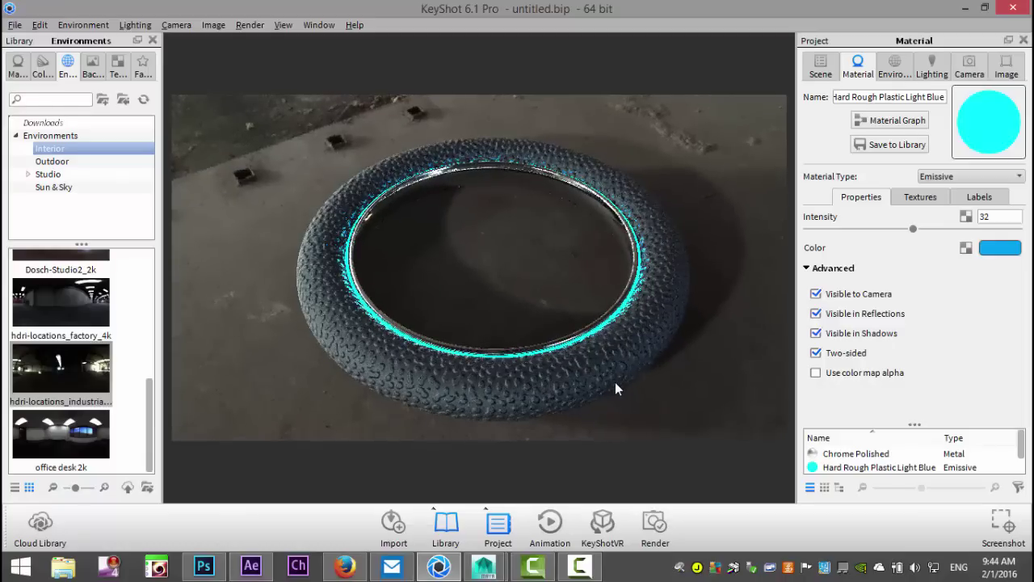
{"action": "scroll", "coordinate": [618, 389], "scroll_direction": "down", "scroll_amount": 2}
{"action": "scroll", "coordinate": [617, 383], "scroll_direction": "up", "scroll_amount": 2}
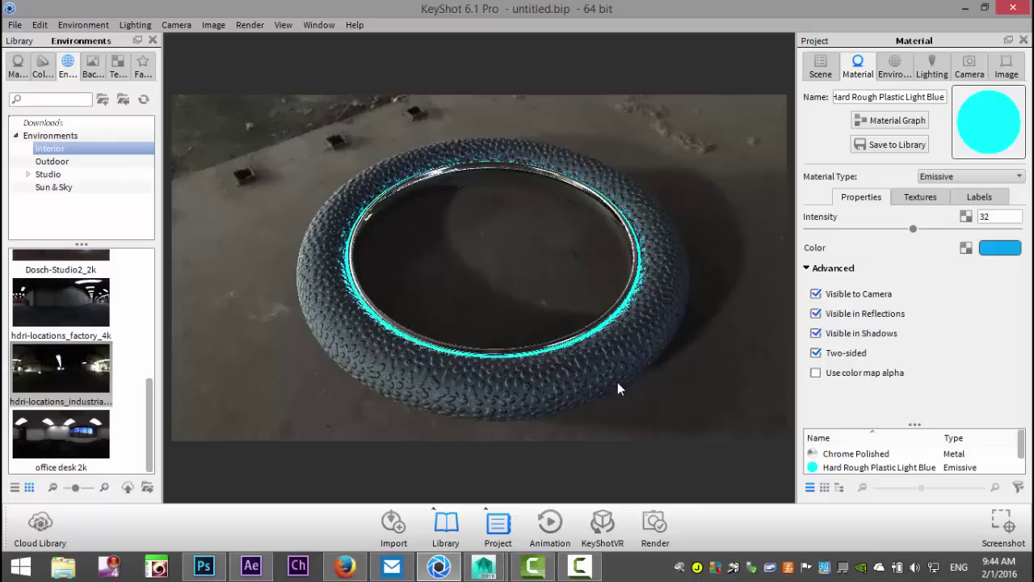
Step: Open the render settings and name the still image output wheel.JPG
{"action": "left_click", "coordinate": [249, 25]}
{"action": "left_click", "coordinate": [310, 144]}
{"action": "triple_click", "coordinate": [566, 87]}
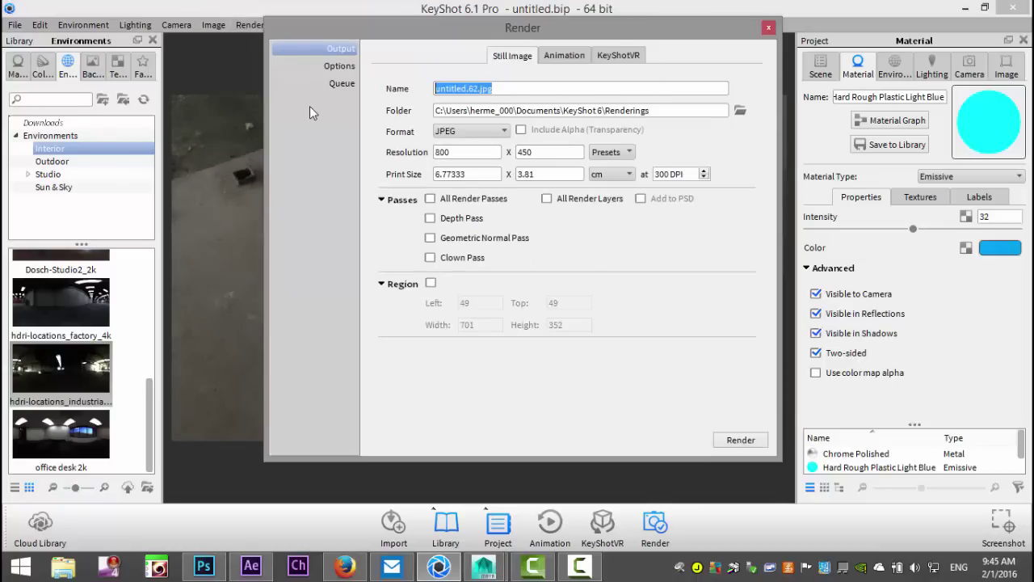
{"action": "type", "text": "wheel"}
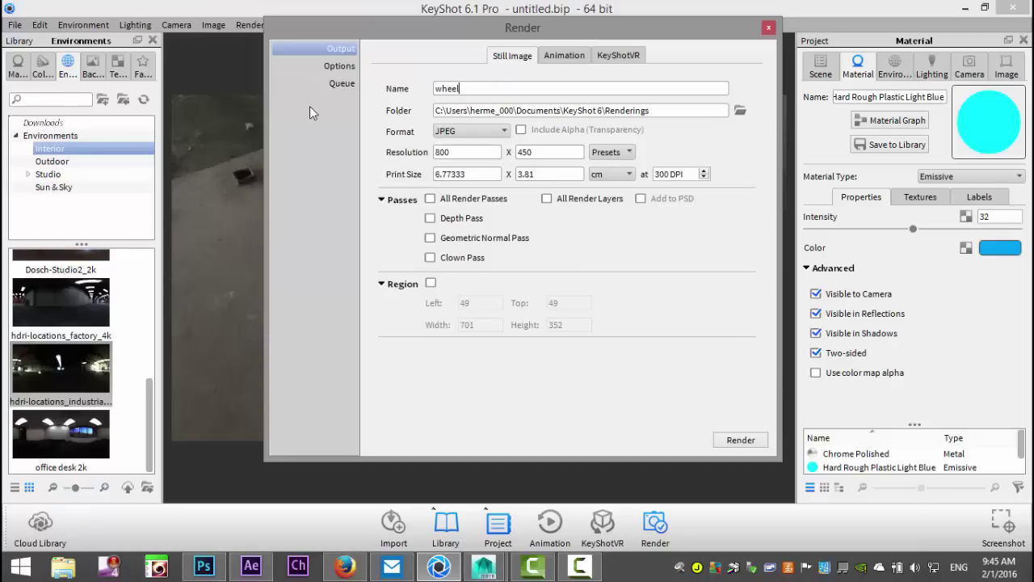
{"action": "type", "text": ".JPG"}
Step: Set the render's output folder to the Desktop and choose the 7680 x 4322 resolution preset
{"action": "left_click", "coordinate": [740, 110]}
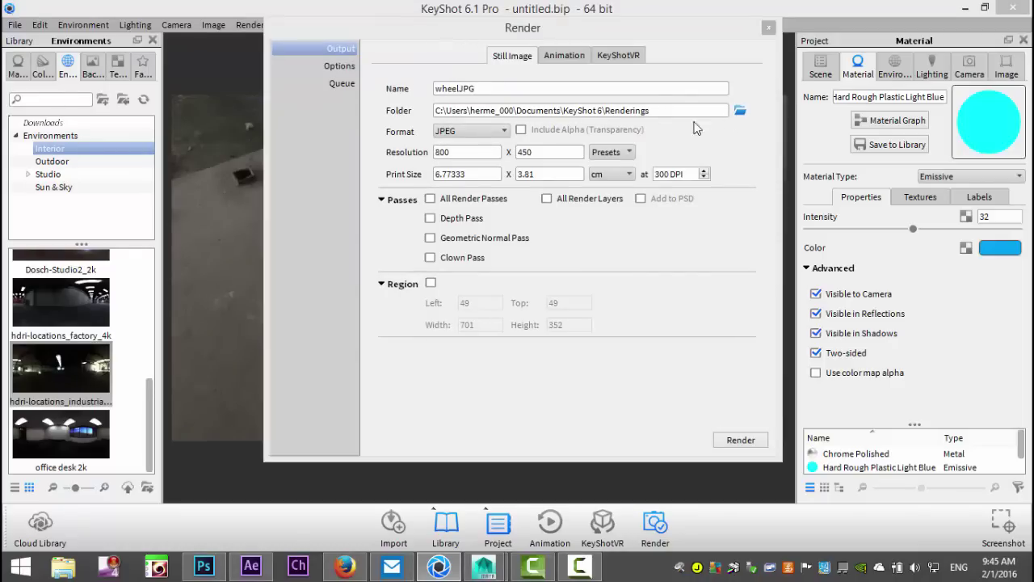
{"action": "left_click", "coordinate": [333, 146]}
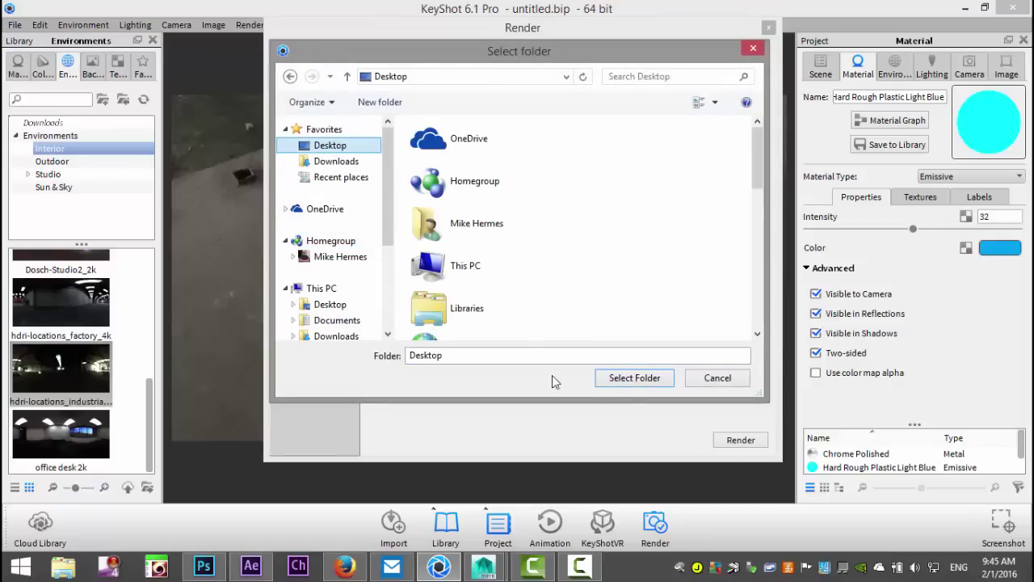
{"action": "left_click", "coordinate": [635, 379]}
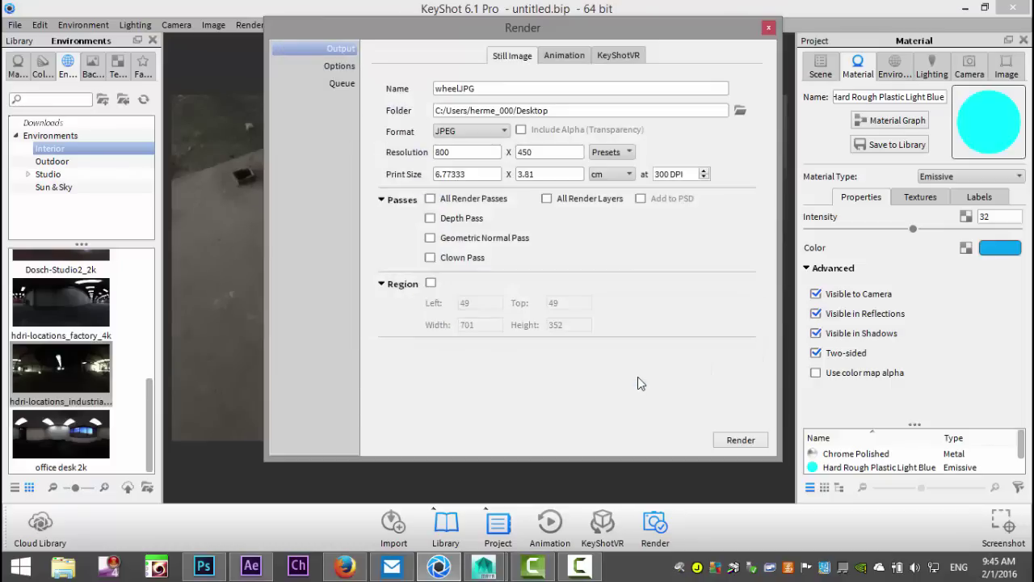
{"action": "left_click", "coordinate": [632, 152]}
{"action": "left_click", "coordinate": [629, 173]}
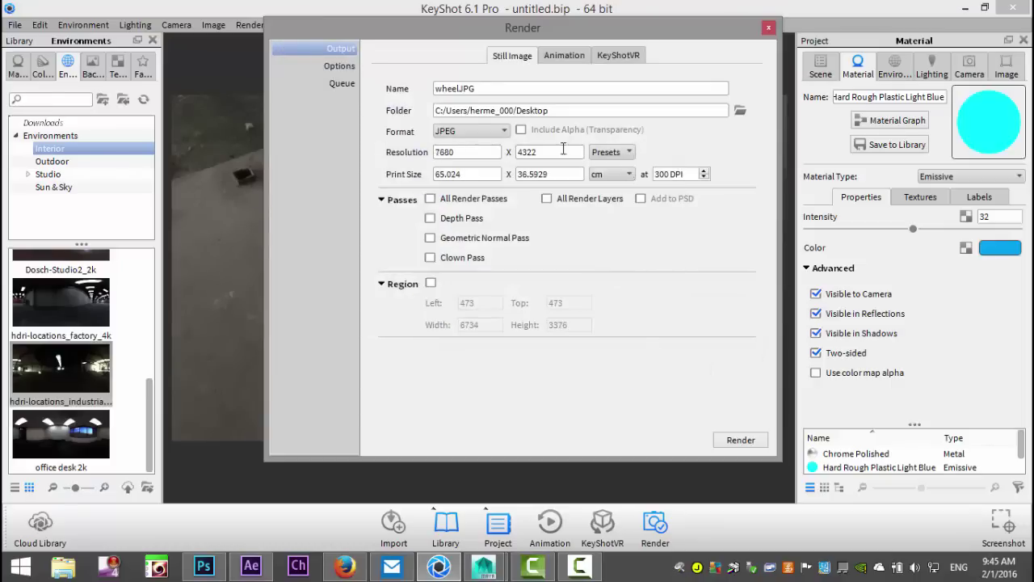